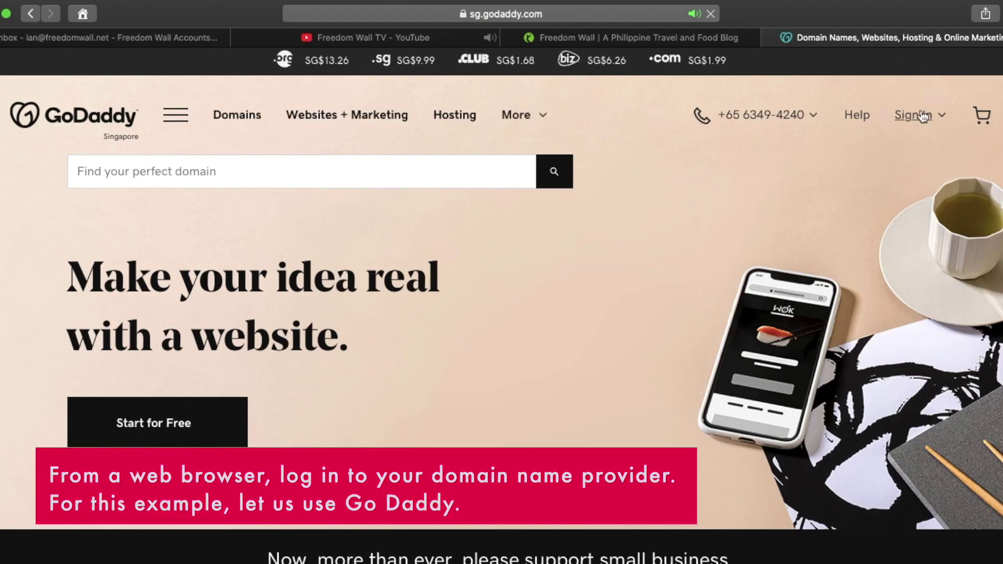
Step: Sign in to the GoDaddy account with the account username and password
{"action": "left_click", "coordinate": [918, 114]}
{"action": "left_click", "coordinate": [678, 282]}
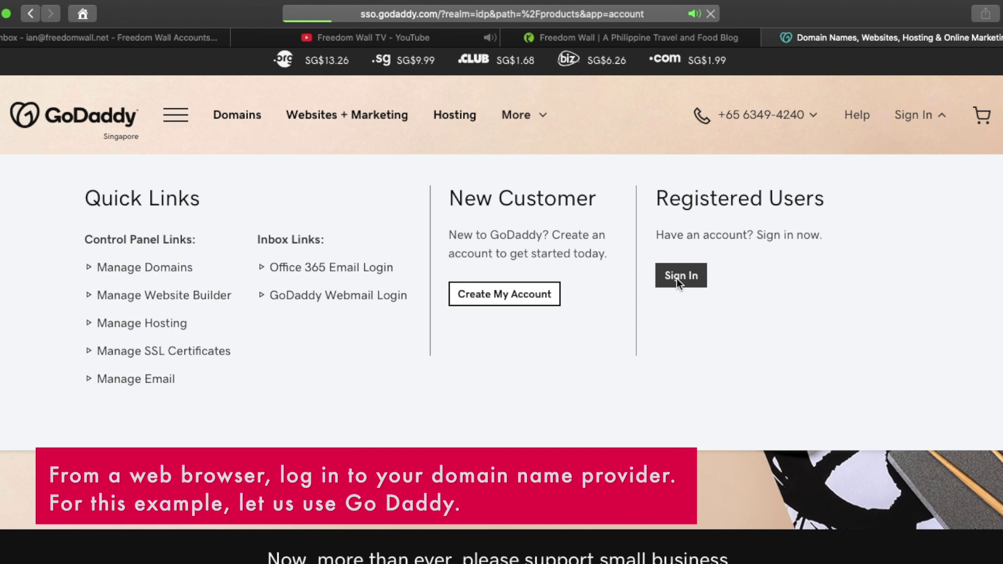
{"action": "type", "text": "my"}
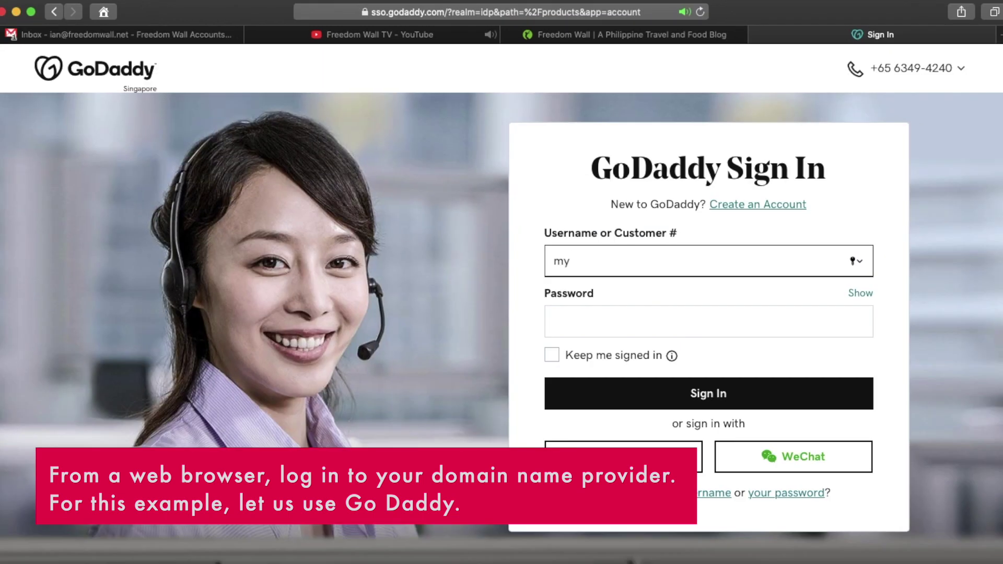
{"action": "type", "text": "godaddyaccount"}
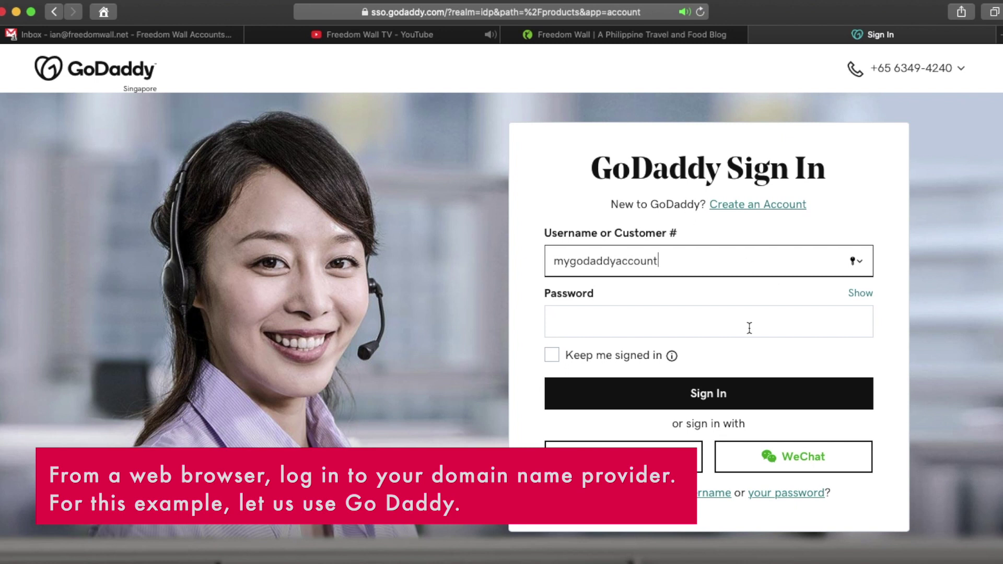
{"action": "left_click", "coordinate": [744, 327]}
{"action": "type", "text": "••••••••••••••••••"}
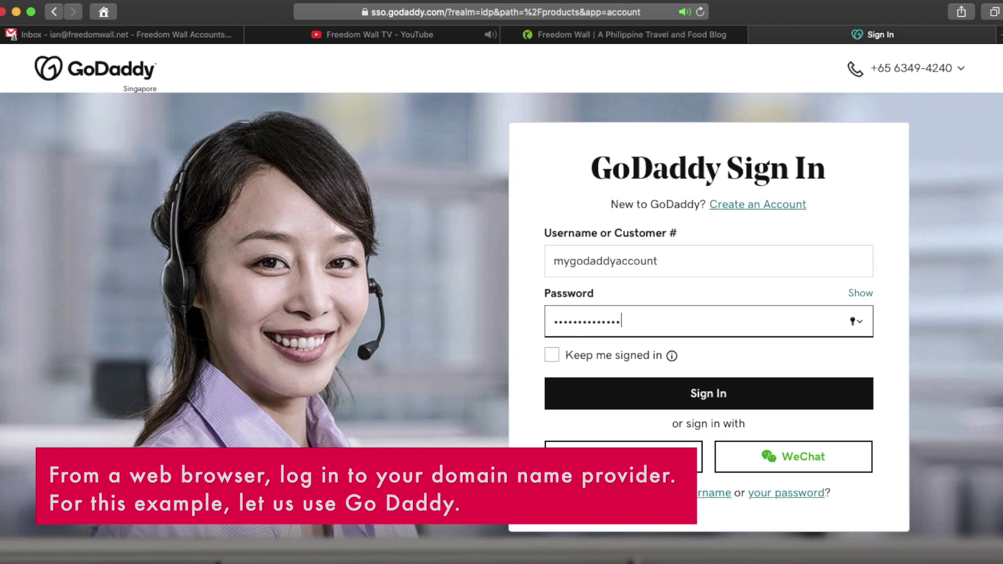
{"action": "type", "text": "••••"}
{"action": "left_click", "coordinate": [811, 395]}
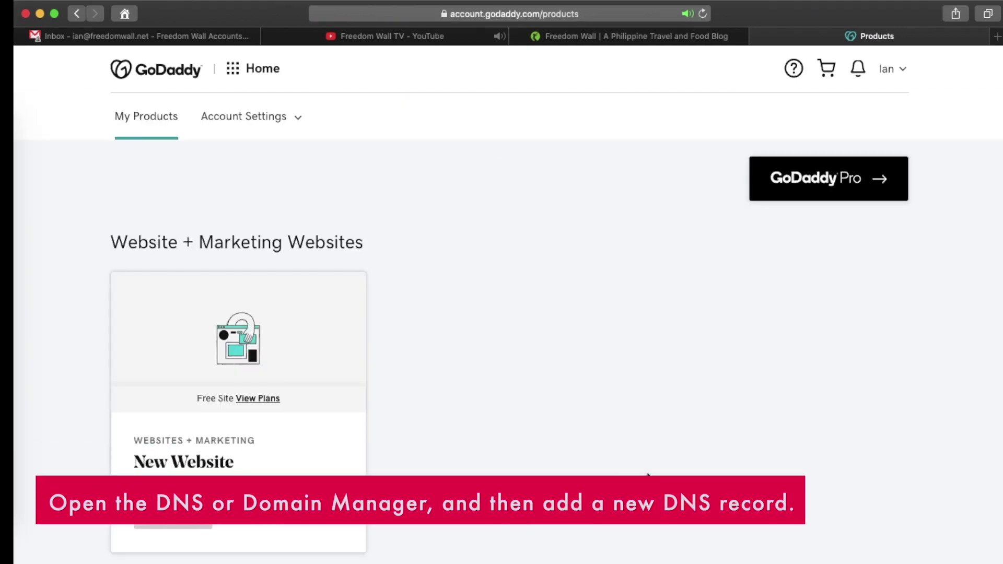
Step: Open DNS settings for freedomwall.net from the Domains list and review its A, CAA and CNAME records
{"action": "scroll", "coordinate": [648, 474], "scroll_direction": "down", "scroll_amount": 10}
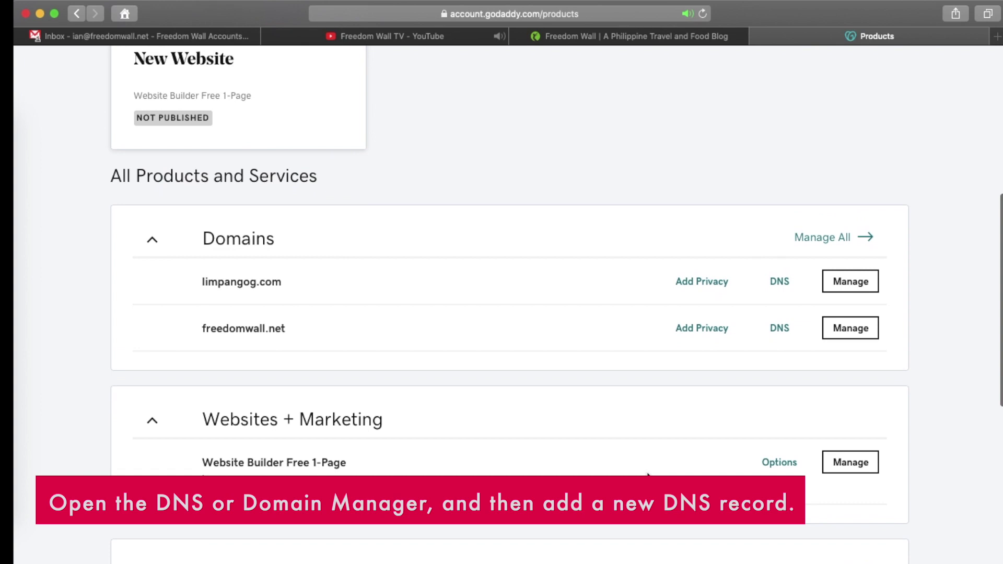
{"action": "scroll", "coordinate": [648, 474], "scroll_direction": "down", "scroll_amount": 2}
{"action": "scroll", "coordinate": [648, 475], "scroll_direction": "up", "scroll_amount": 2}
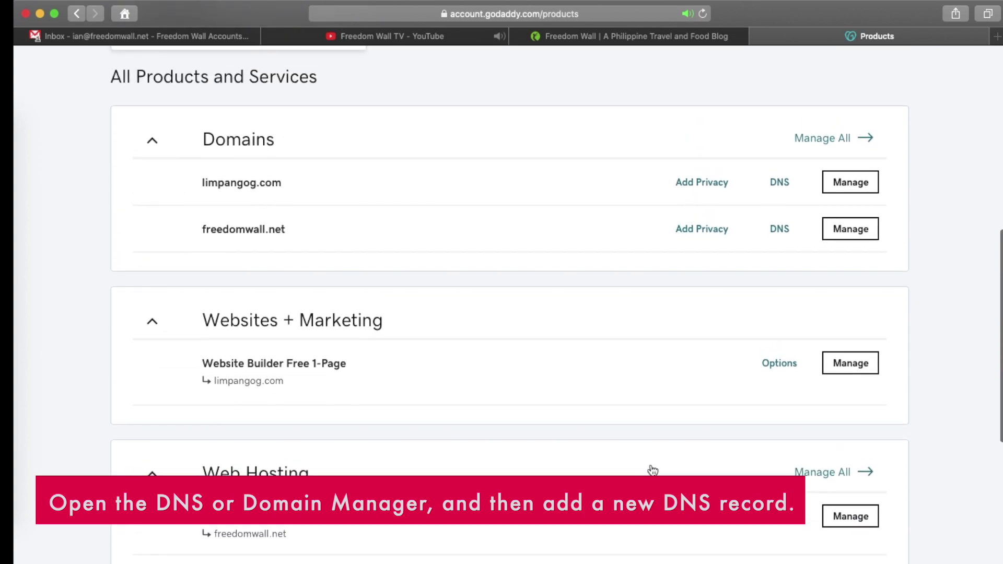
{"action": "left_click", "coordinate": [779, 228]}
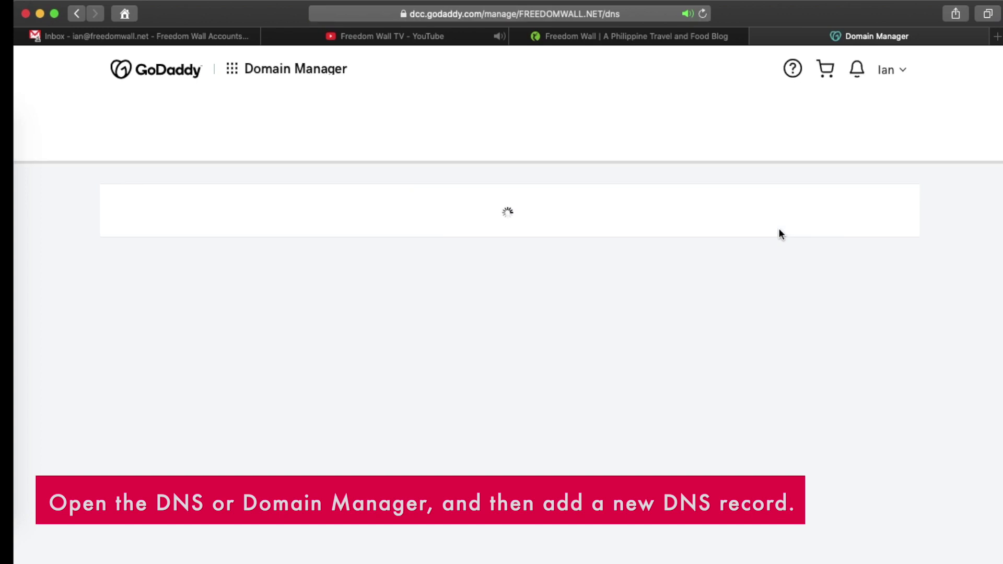
{"action": "scroll", "coordinate": [748, 335], "scroll_direction": "down", "scroll_amount": 10}
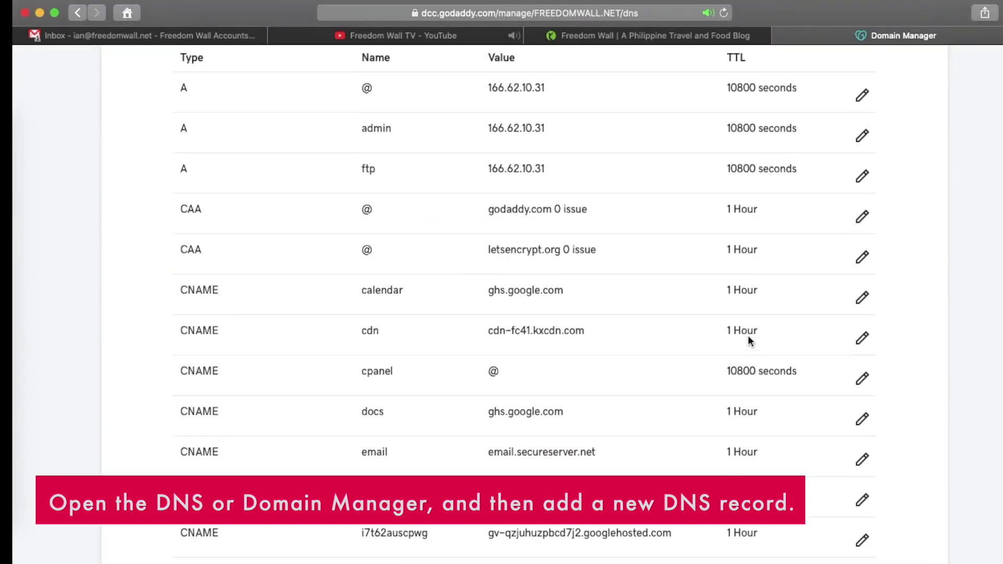
{"action": "scroll", "coordinate": [748, 341], "scroll_direction": "down", "scroll_amount": 5}
{"action": "scroll", "coordinate": [747, 341], "scroll_direction": "up", "scroll_amount": 1}
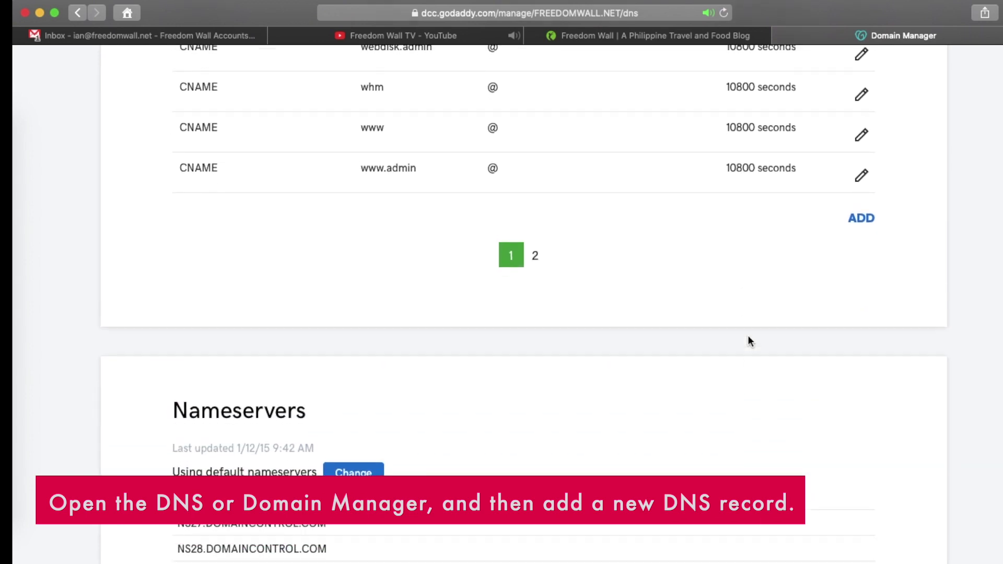
Step: Add and save a CNAME record with host tv pointing to alias.redirect.name
{"action": "left_click", "coordinate": [868, 242]}
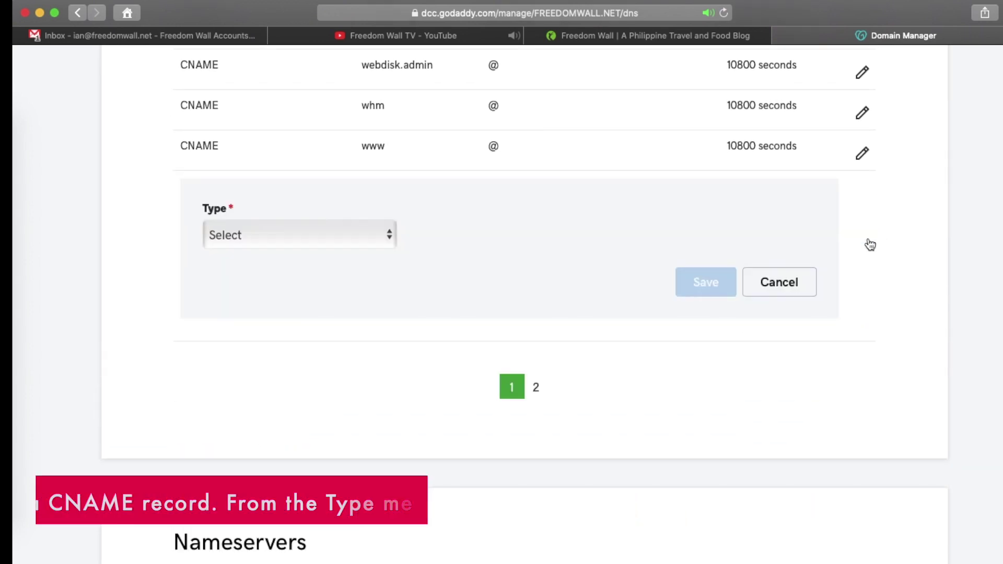
{"action": "left_click", "coordinate": [303, 233]}
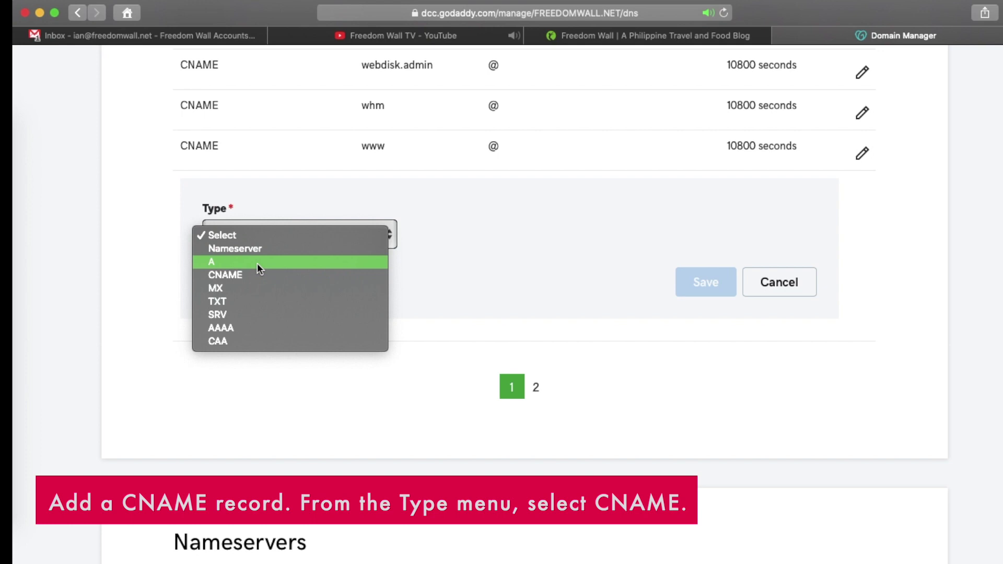
{"action": "left_click", "coordinate": [248, 275]}
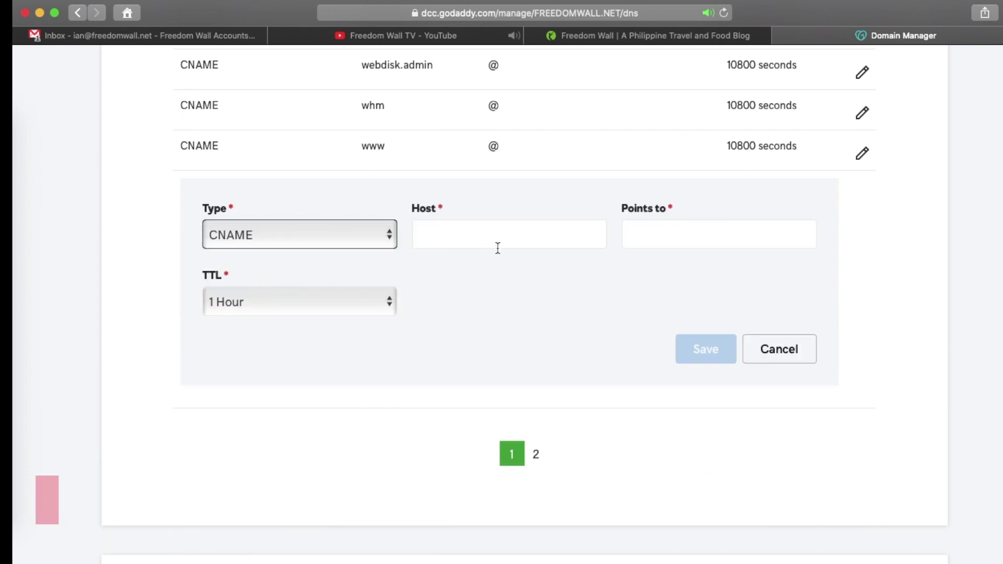
{"action": "left_click", "coordinate": [502, 238]}
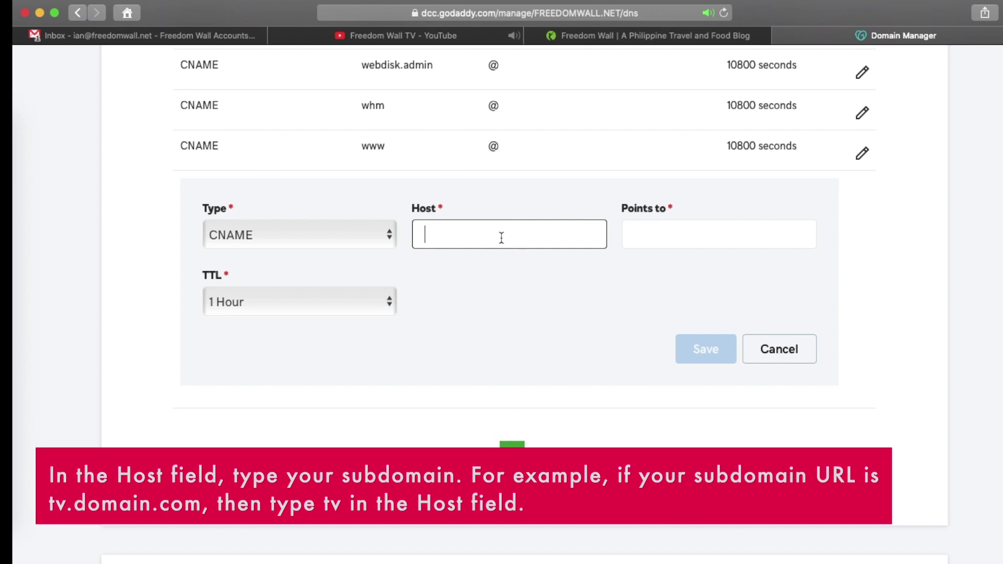
{"action": "type", "text": "tv"}
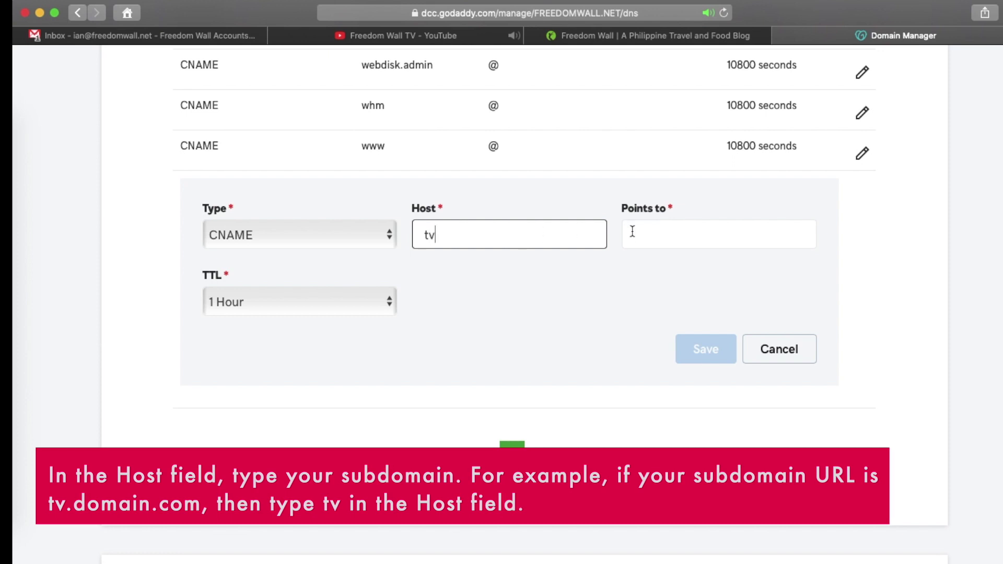
{"action": "left_click", "coordinate": [665, 238]}
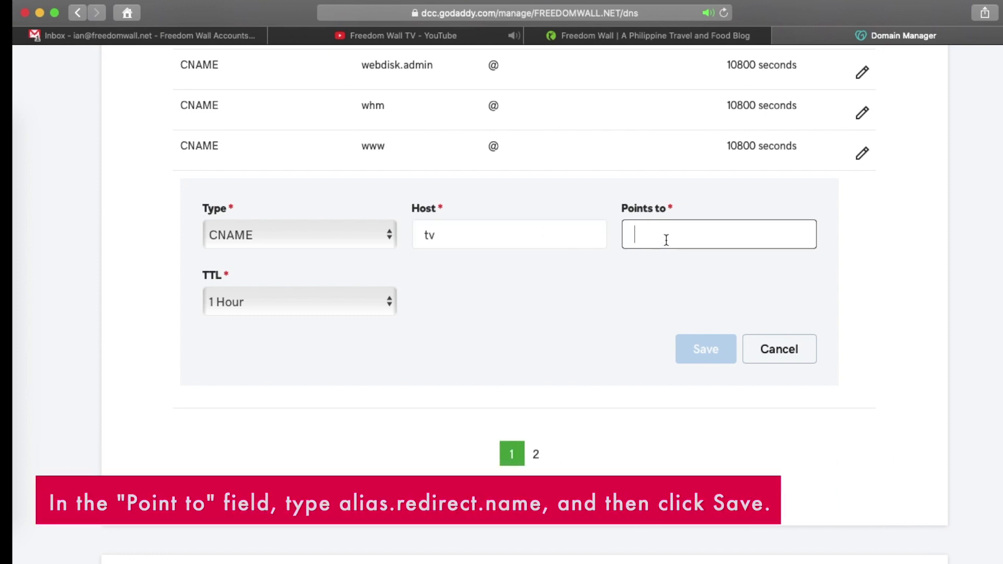
{"action": "type", "text": "alias.r"}
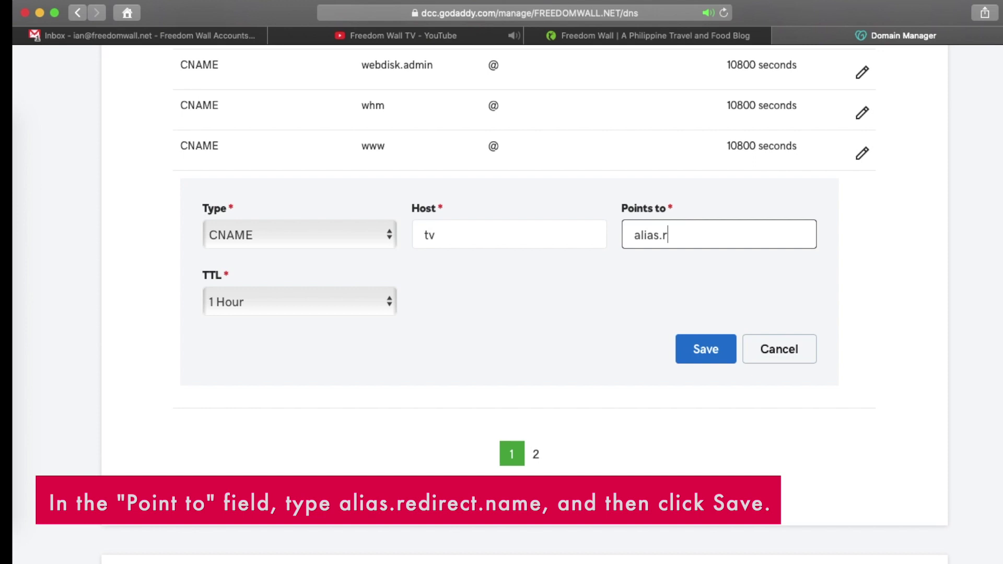
{"action": "type", "text": "edirect.ne"}
{"action": "type", "text": "me"}
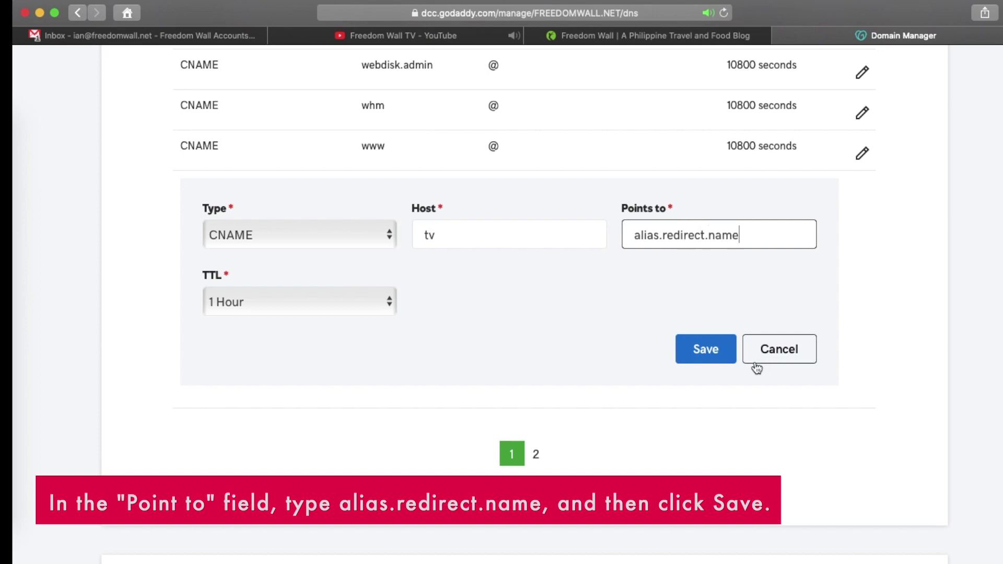
{"action": "left_click", "coordinate": [716, 355]}
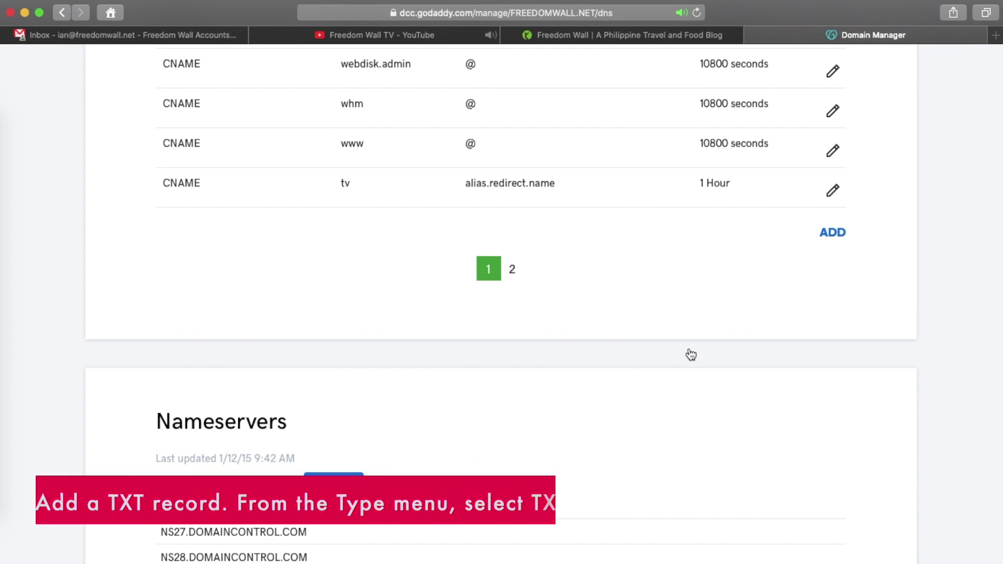
{"action": "left_click", "coordinate": [833, 233]}
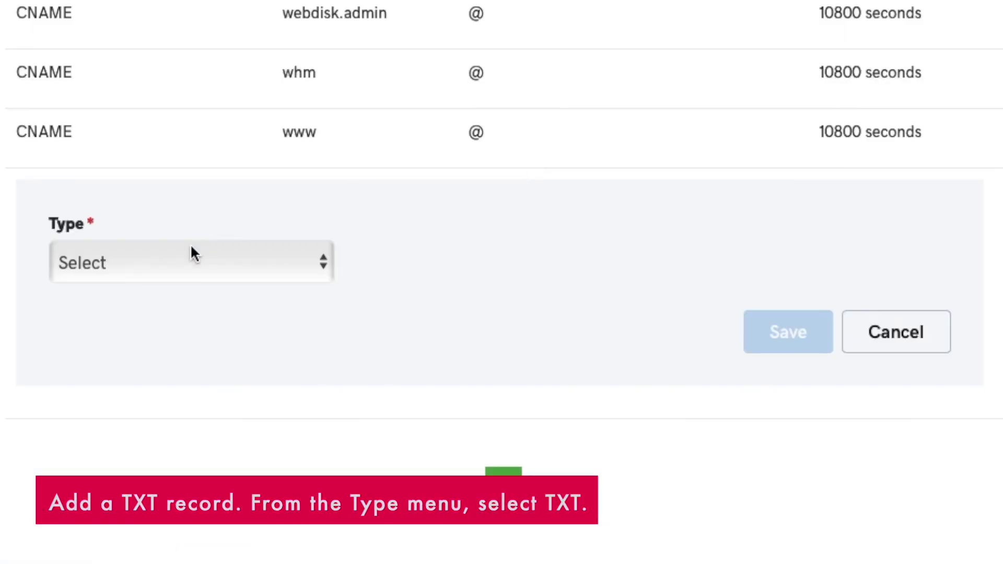
{"action": "left_click", "coordinate": [280, 230]}
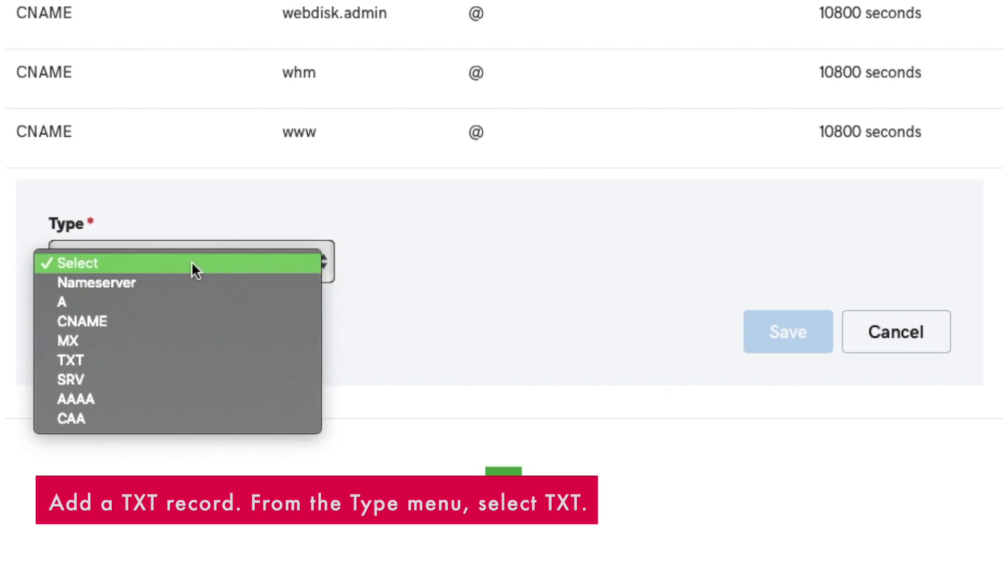
{"action": "left_click", "coordinate": [109, 361]}
{"action": "left_click", "coordinate": [484, 258]}
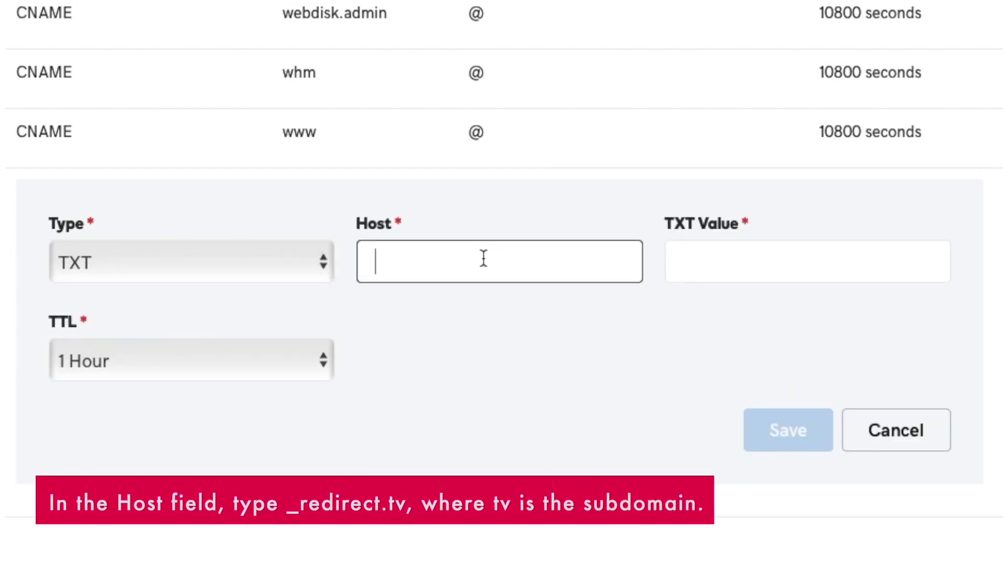
{"action": "type", "text": "_redirect.tv"}
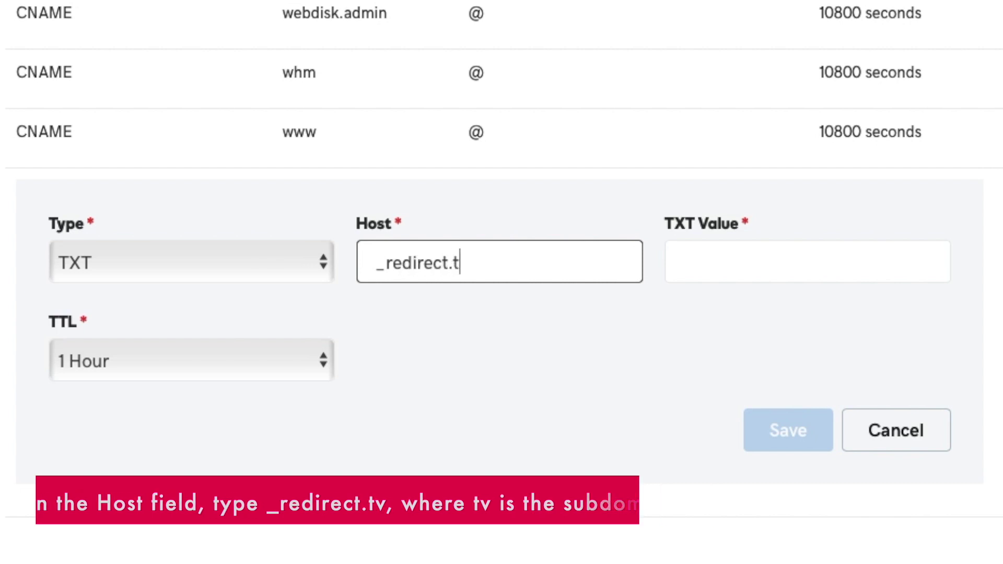
{"action": "left_click", "coordinate": [826, 259]}
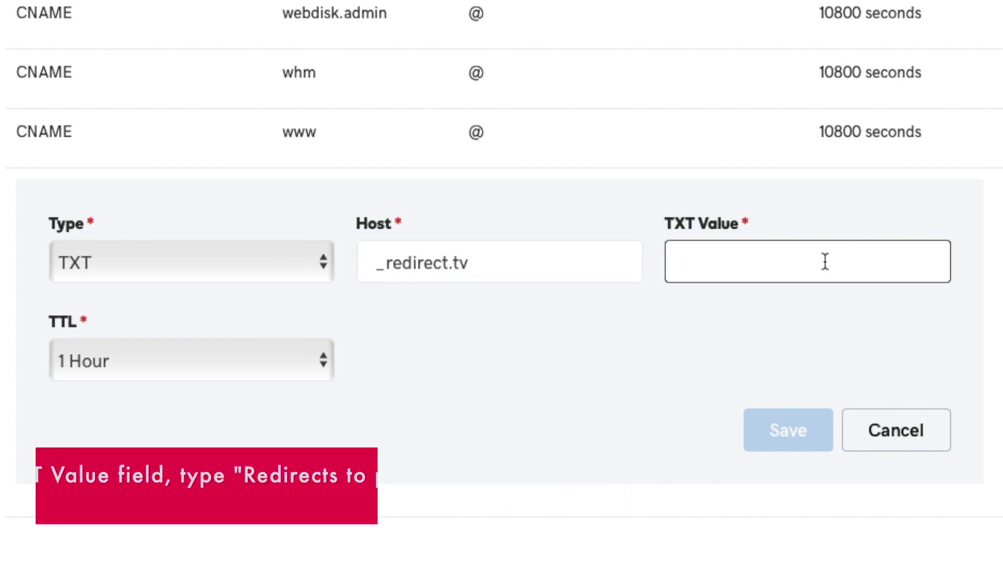
{"action": "type", "text": "Redirects to"}
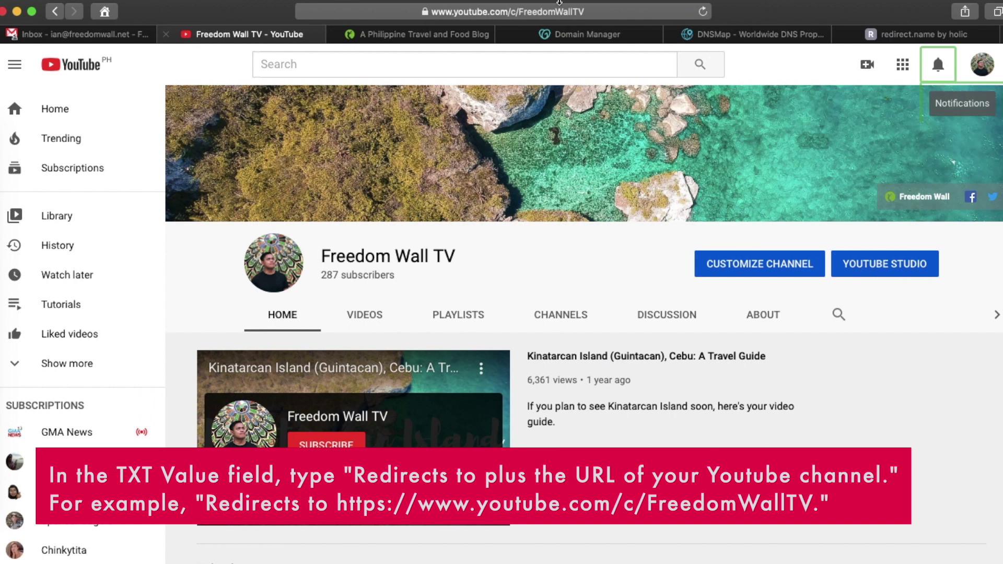
{"action": "left_click", "coordinate": [647, 17]}
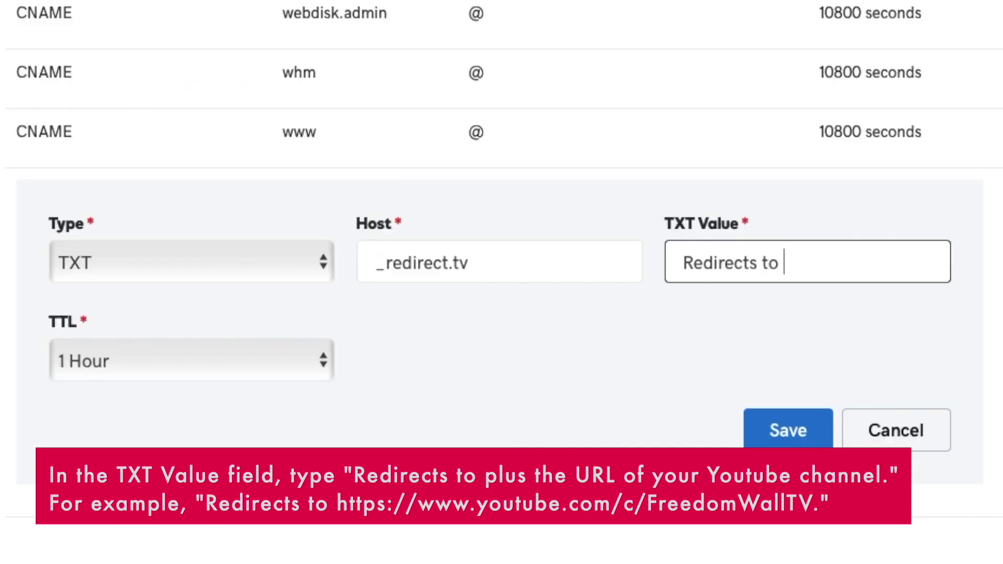
{"action": "type", "text": "https://www.youtube.com/c/FreedomWallTV"}
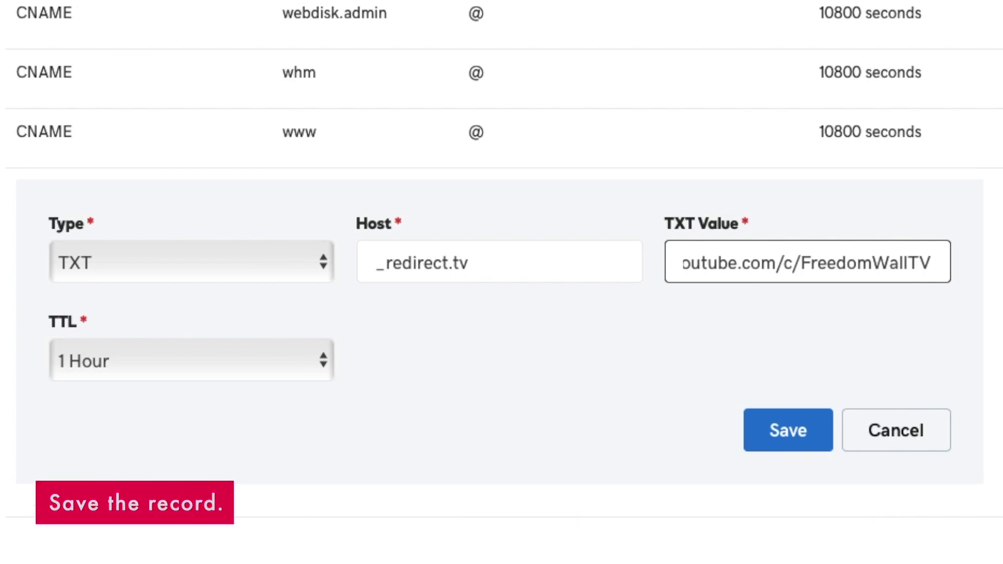
{"action": "left_click", "coordinate": [799, 431]}
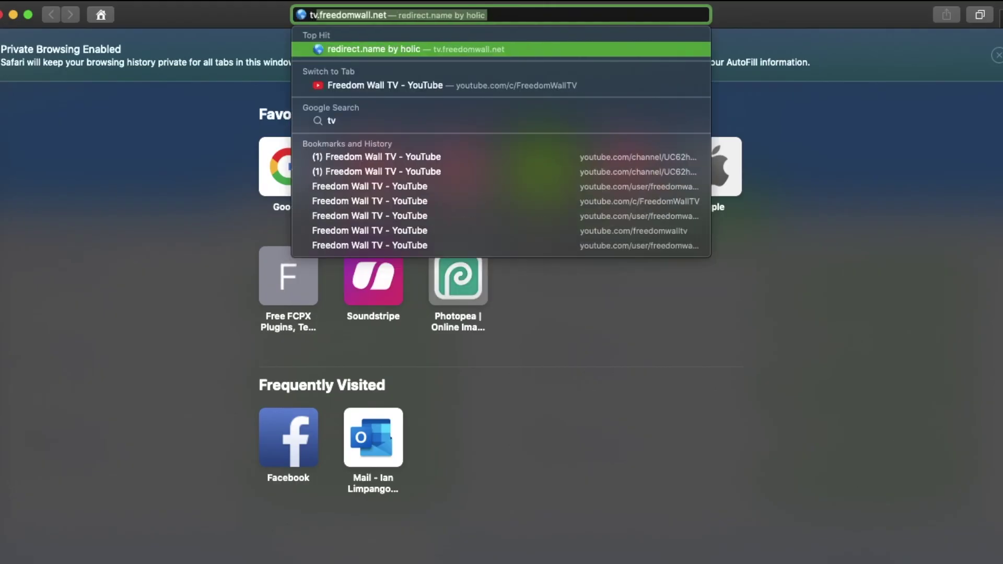
Step: Load tv.freedomwall.net in the private Safari window to test the redirect
{"action": "key", "text": "Return"}
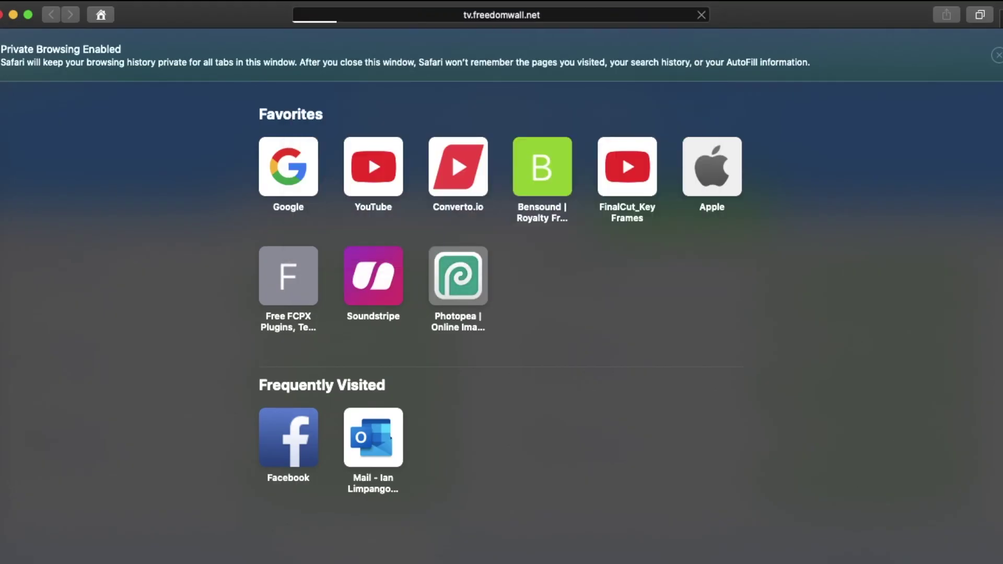